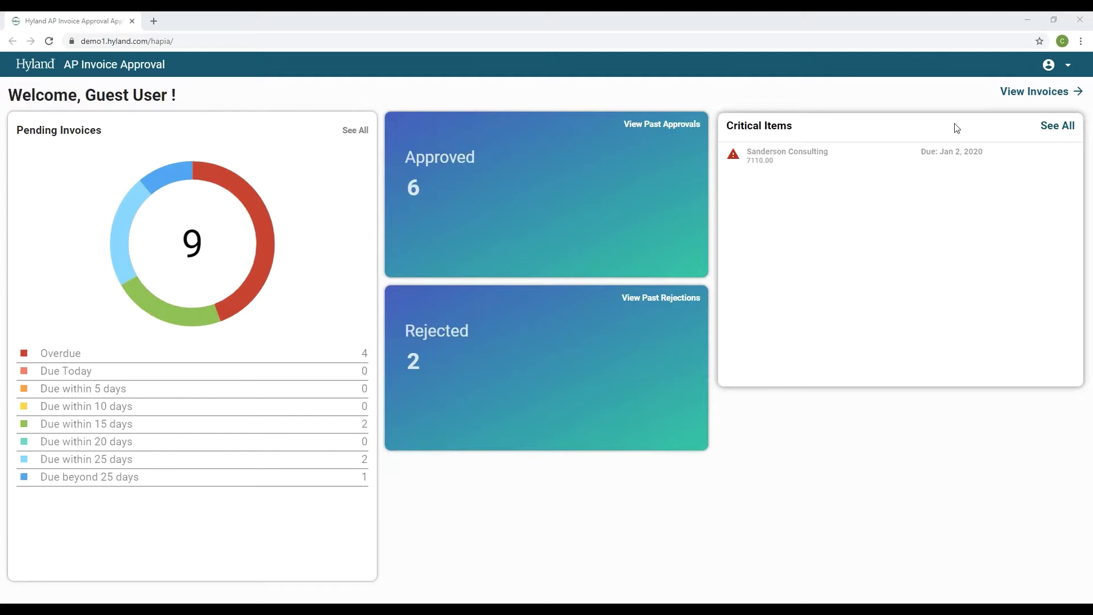
- Open Sanderson Consulting invoice DM000010 from the full Critical Items list
left_click(1053, 129)
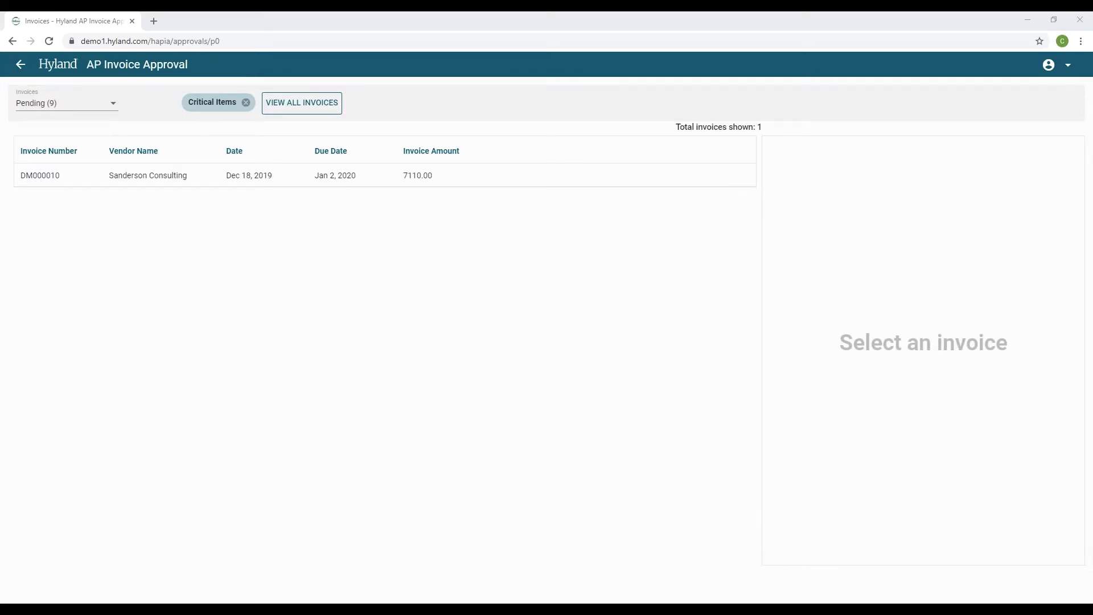
double_click(164, 178)
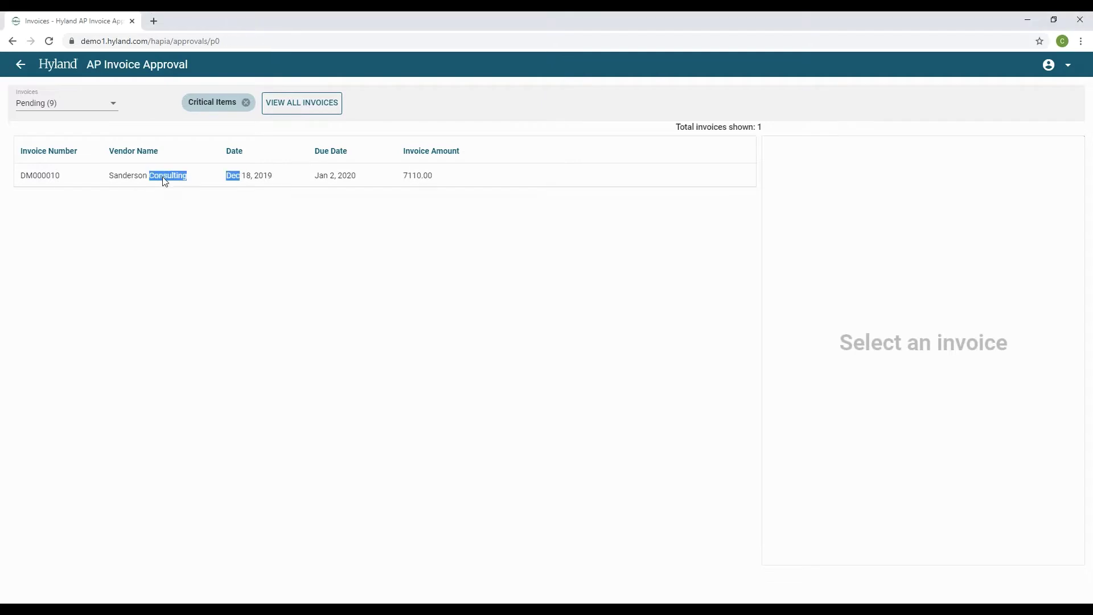
left_click(127, 178)
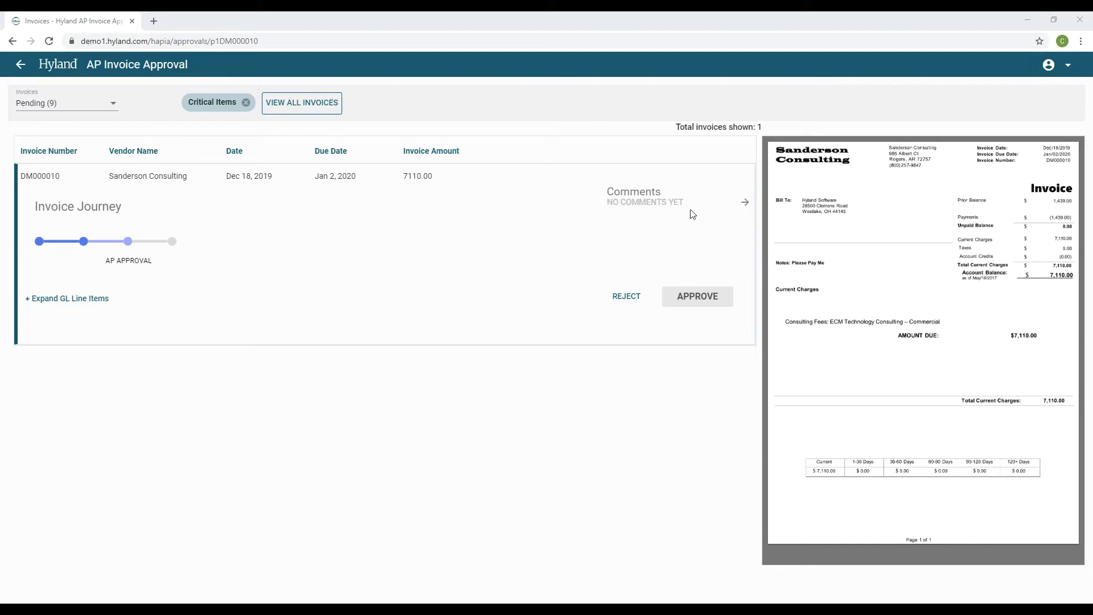
- Approve the Sanderson Consulting invoice with reason Approved and comment 'This is a test'
left_click(713, 299)
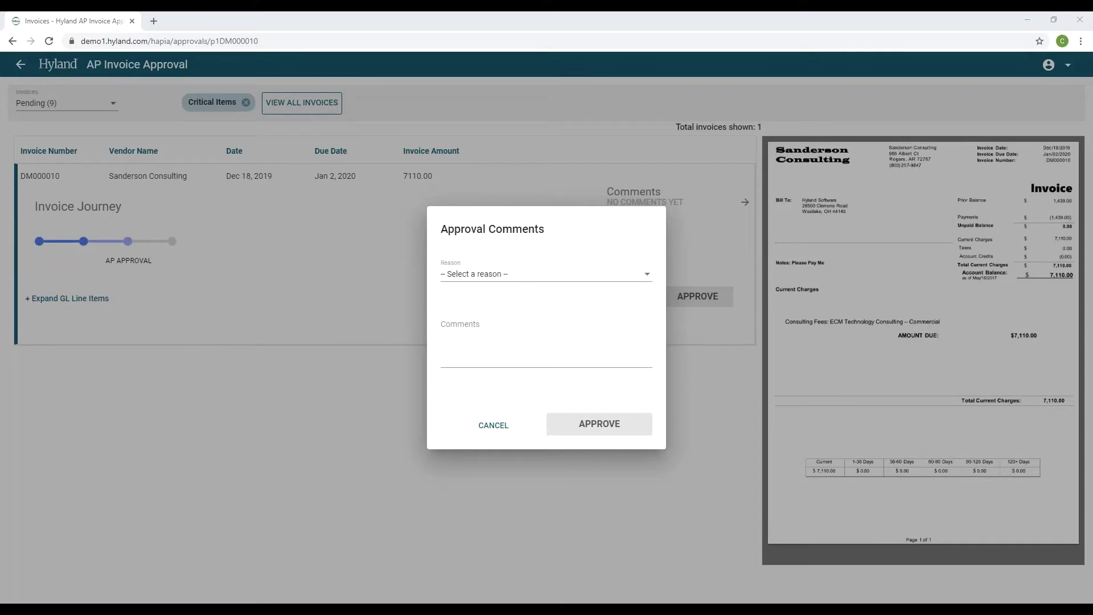
left_click(649, 277)
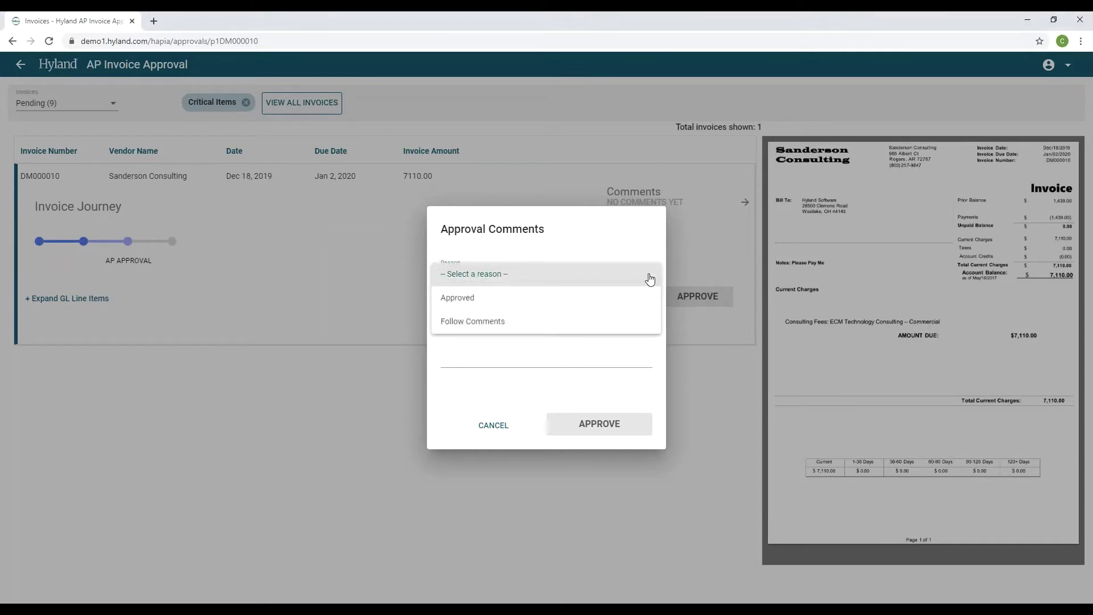
left_click(501, 299)
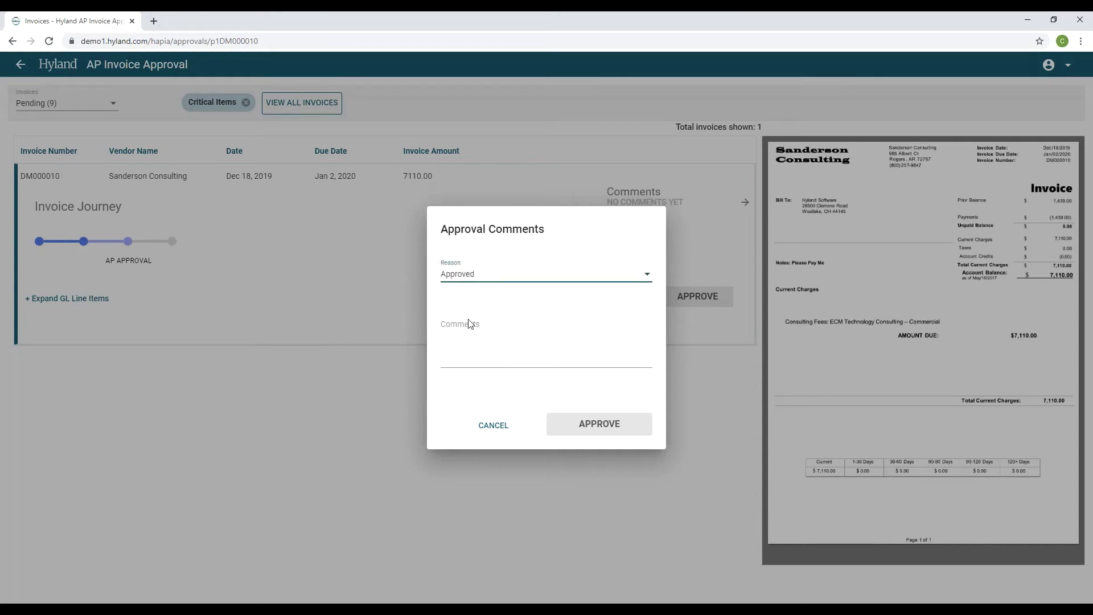
left_click(460, 344)
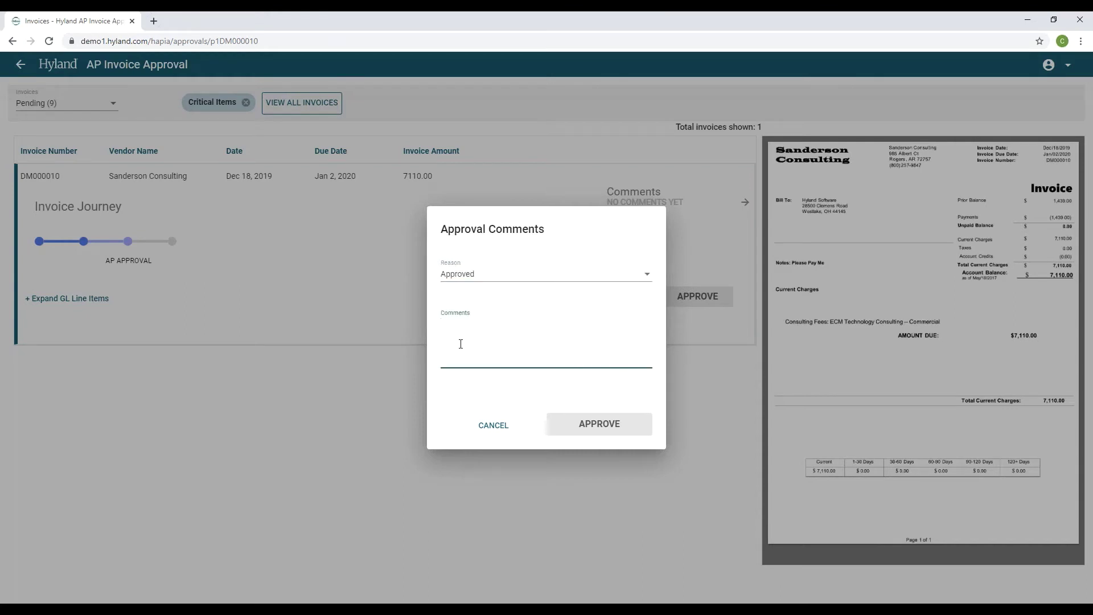
type("This")
type(" is a test")
key("alt+Tab")
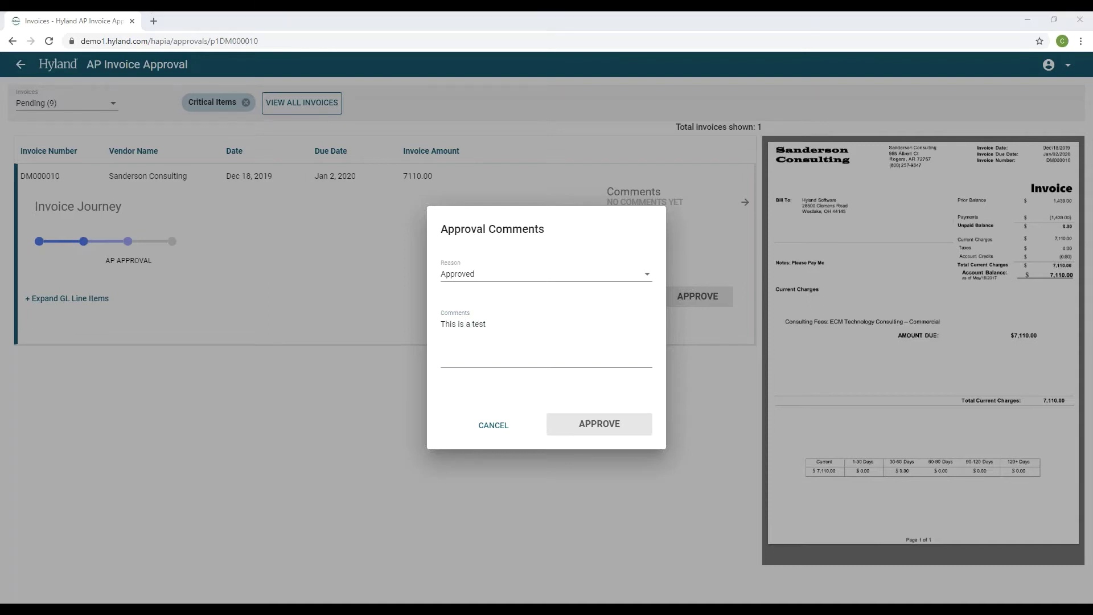
left_click(600, 429)
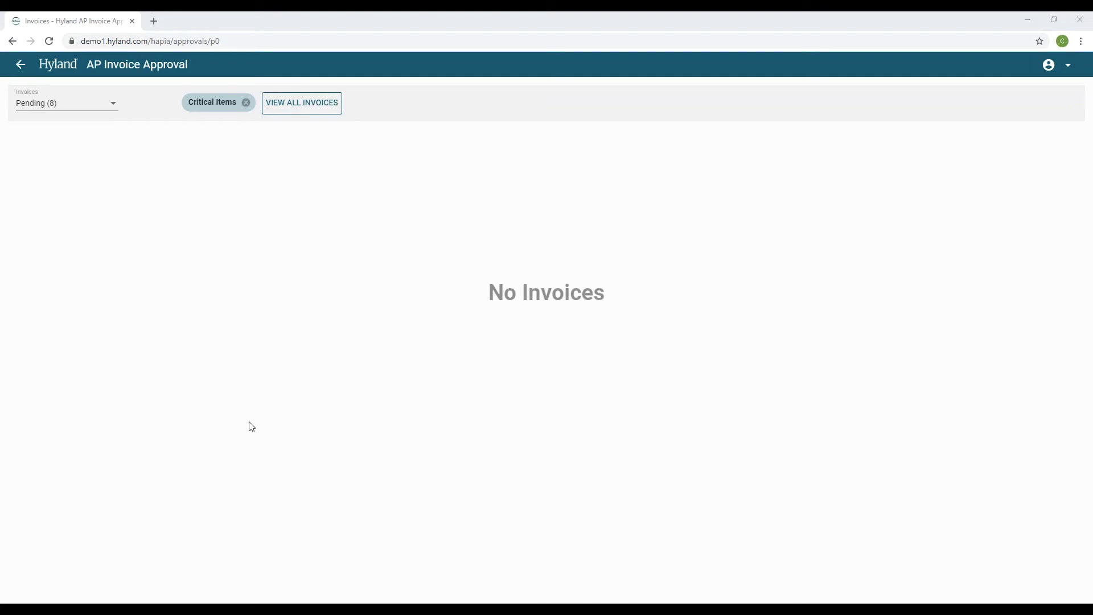
- Go back to the dashboard, which shows 8 pending and 7 approved invoices
left_click(22, 67)
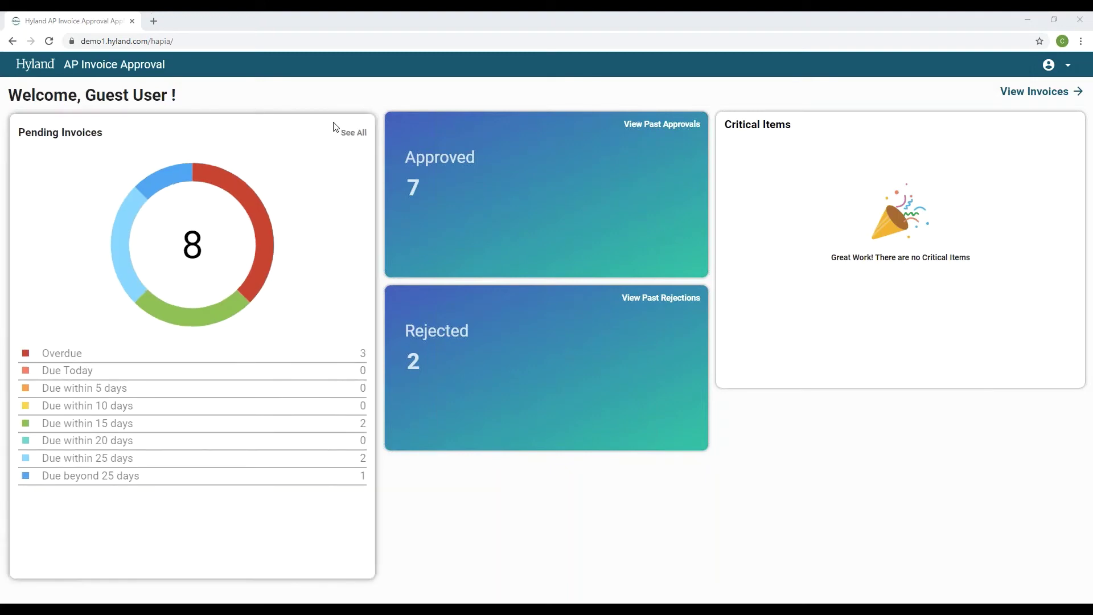
- Open Todd's Deli invoice 91396636 from Pending Invoices and start rejecting it
left_click(360, 138)
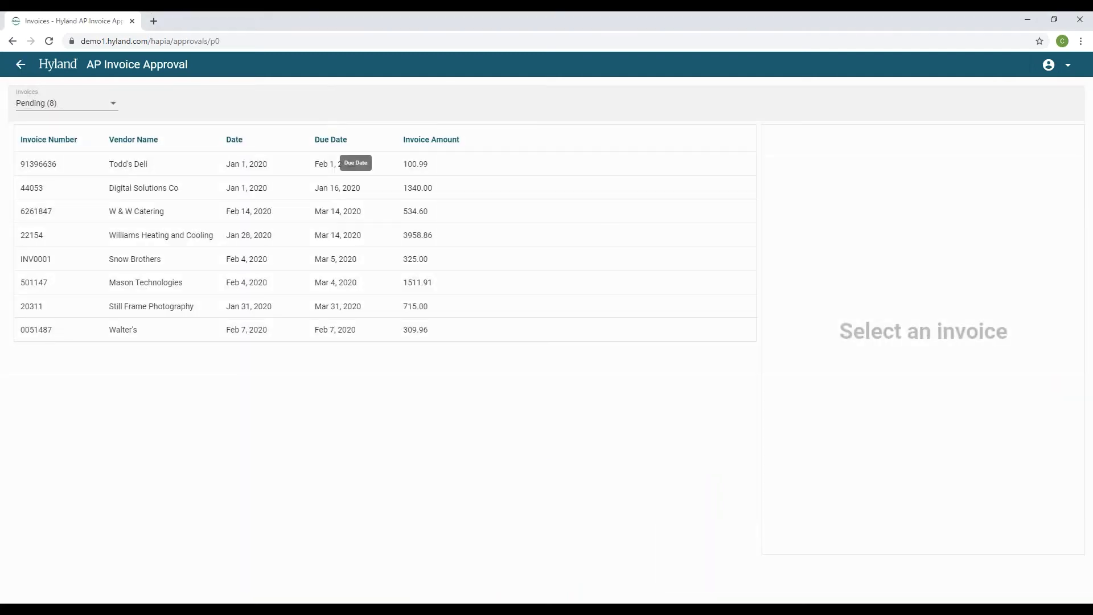
left_click(62, 168)
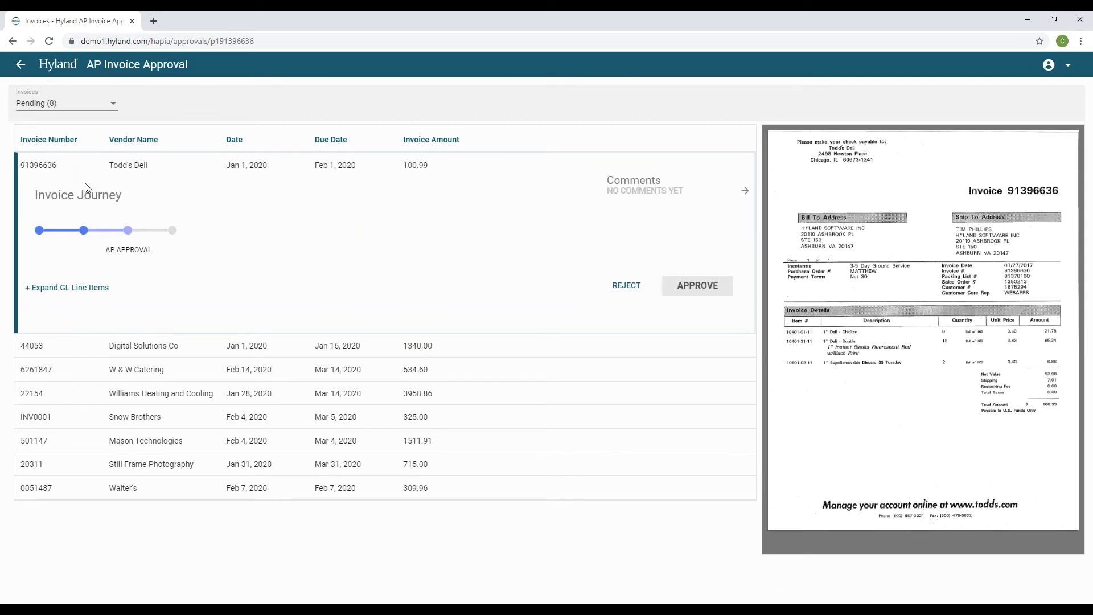
left_click(630, 290)
left_click(523, 275)
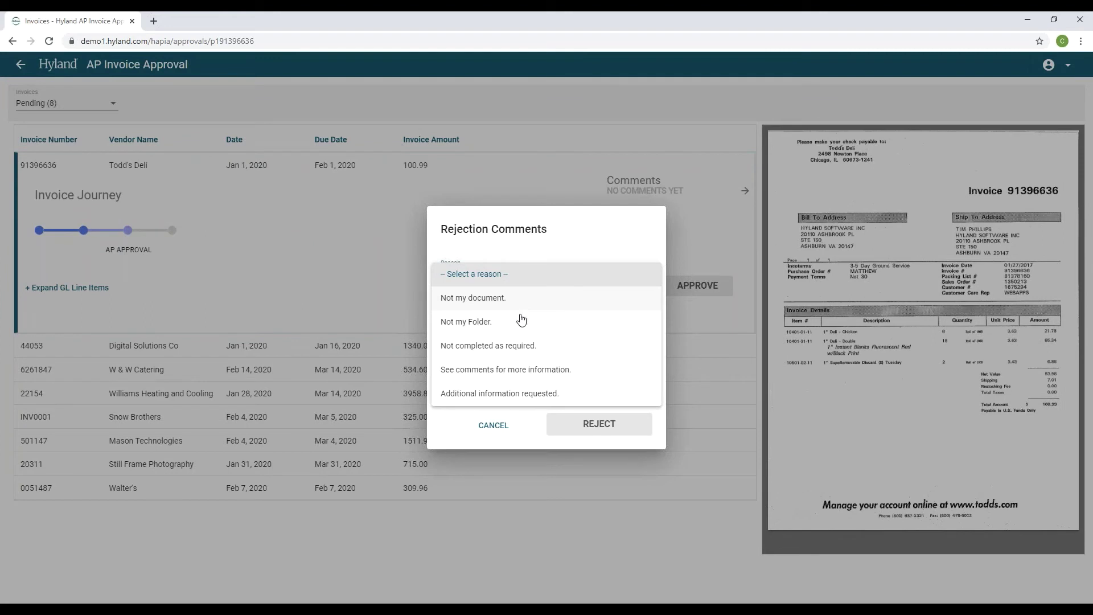
- Reject Todd's Deli invoice: reason 'See comments for more information.', comment 'I do not want to pay this'
left_click(580, 378)
left_click(544, 353)
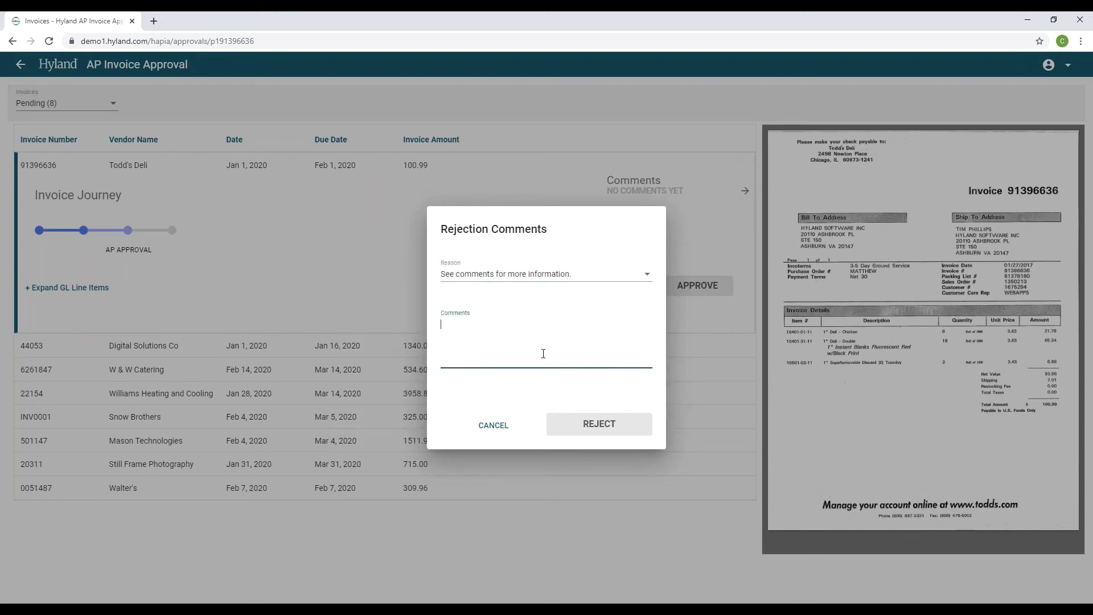
type("C")
type(" do")
type(" not want t")
type("pay this")
left_click(614, 433)
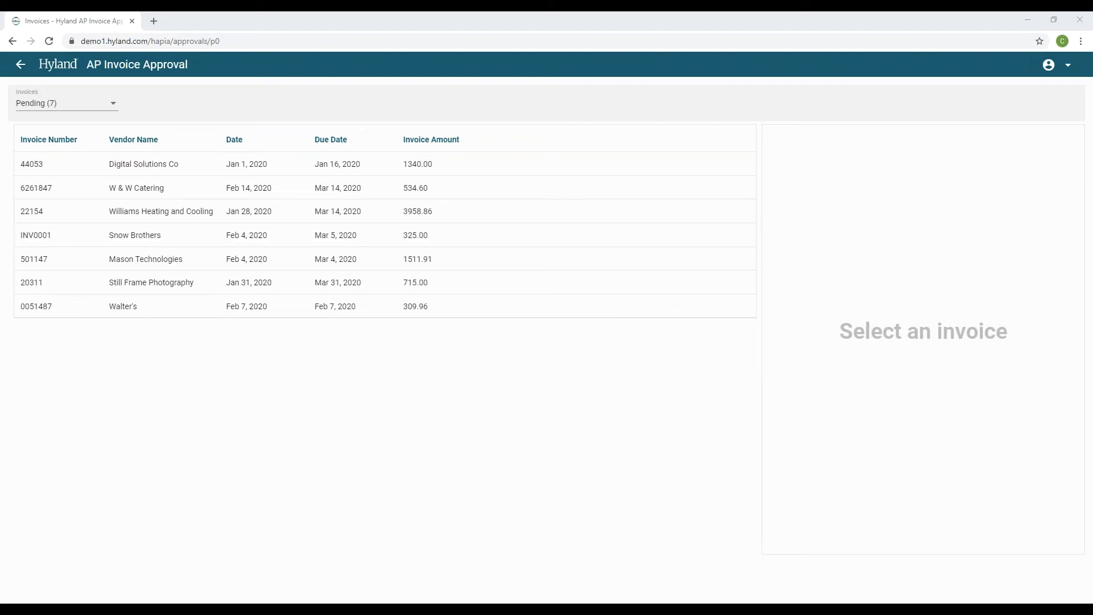
left_click(114, 106)
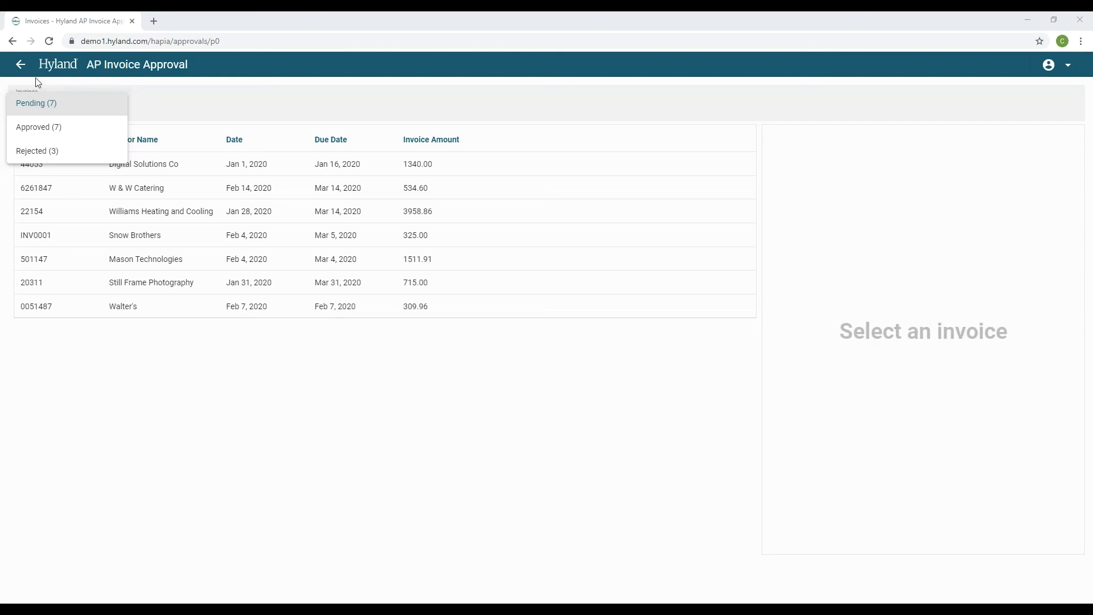
left_click(20, 66)
- Return to the dashboard reading 7 pending, 7 approved and 3 rejected invoices
left_click(21, 64)
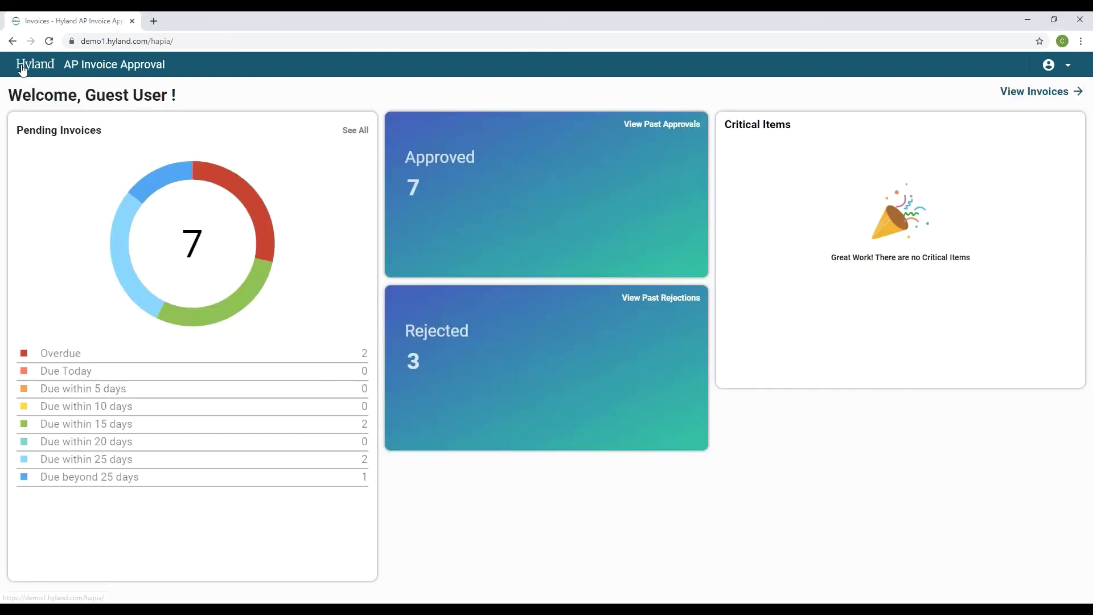